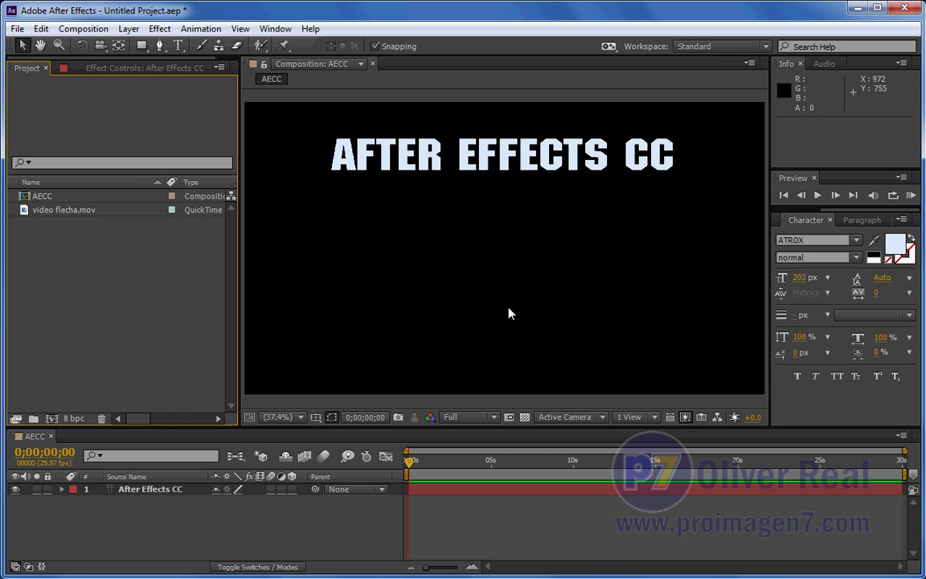
Turn on Show Rulers so pixel rulers frame the top and left of the AECC composition.
{"action": "left_click", "coordinate": [240, 29]}
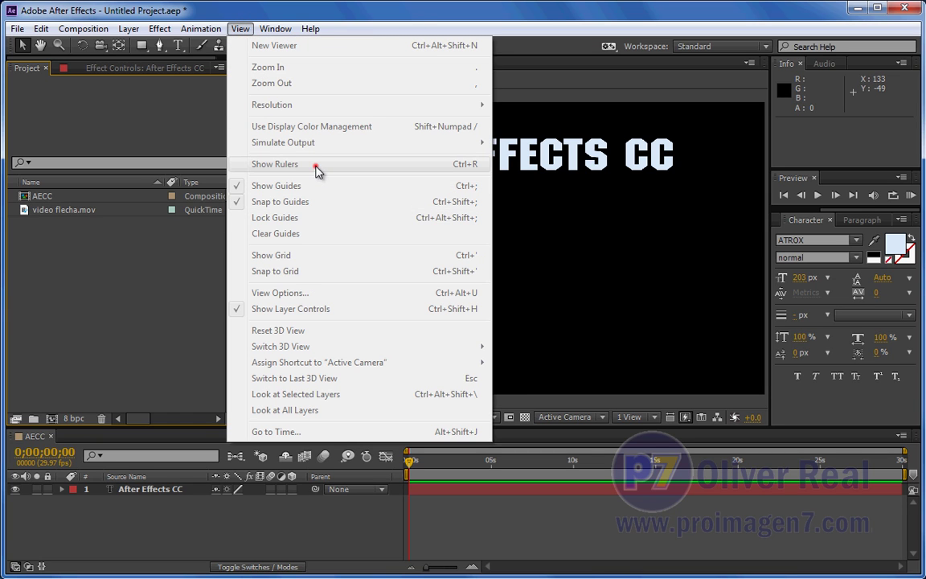
{"action": "left_click", "coordinate": [182, 341]}
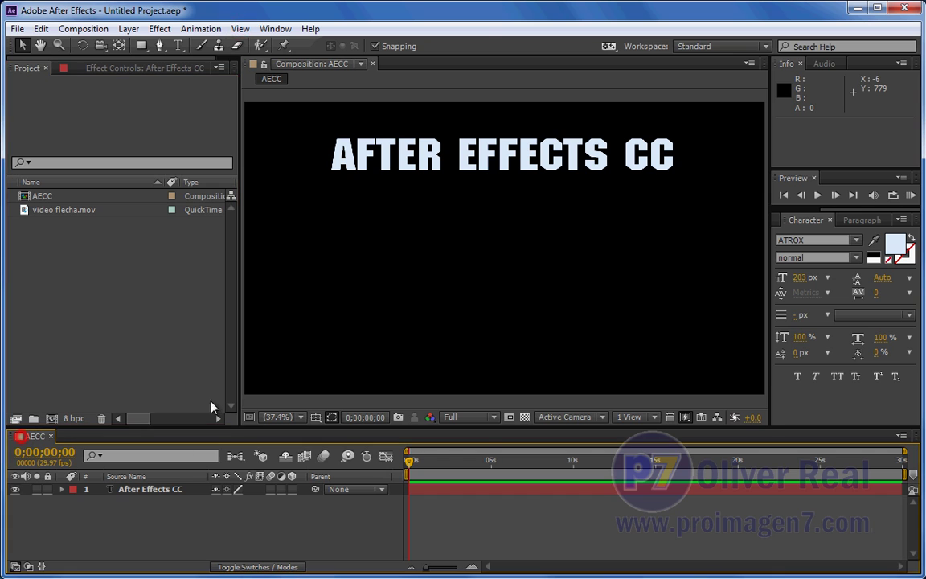
{"action": "left_click", "coordinate": [242, 28]}
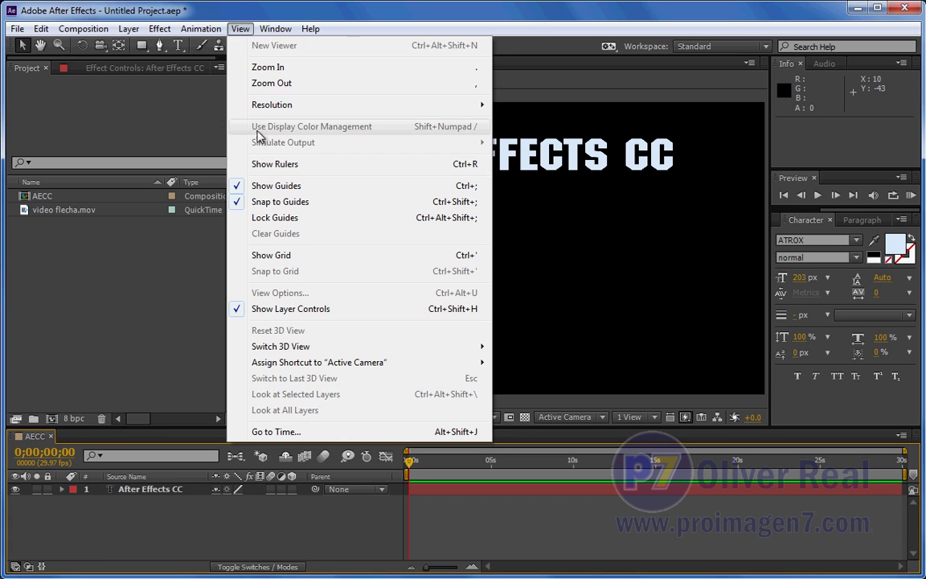
{"action": "left_click", "coordinate": [263, 163]}
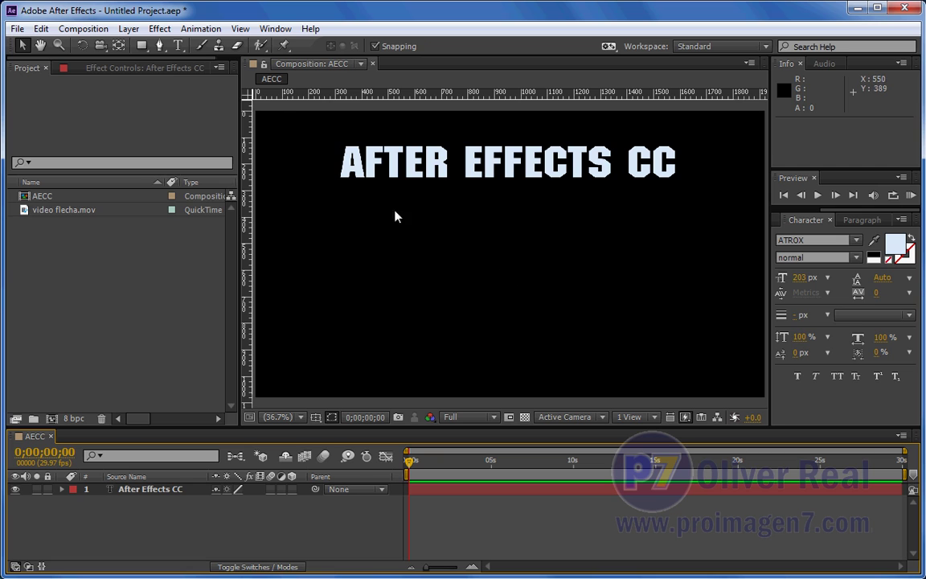
Uncheck Show Rulers so the AECC composition view has no rulers.
{"action": "left_click", "coordinate": [239, 29]}
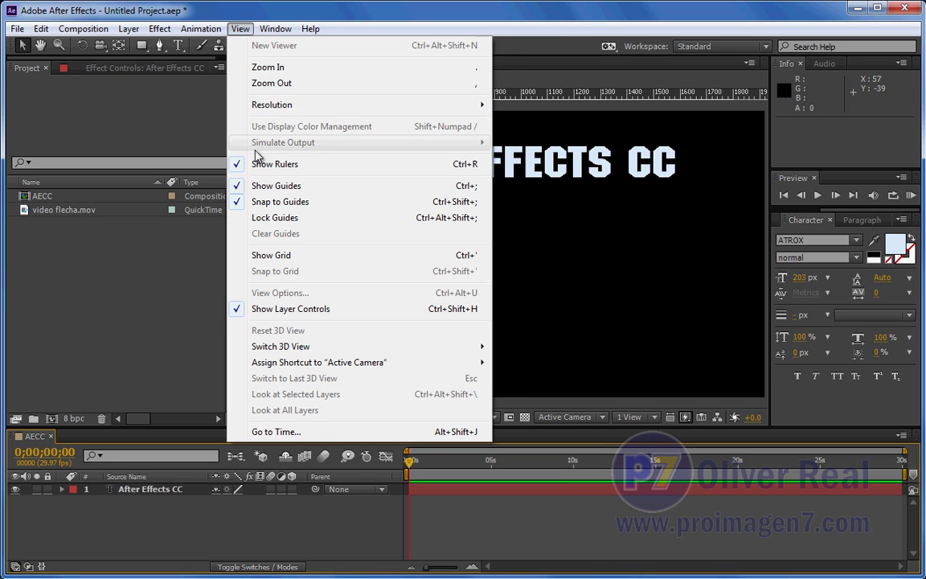
{"action": "left_click", "coordinate": [262, 165]}
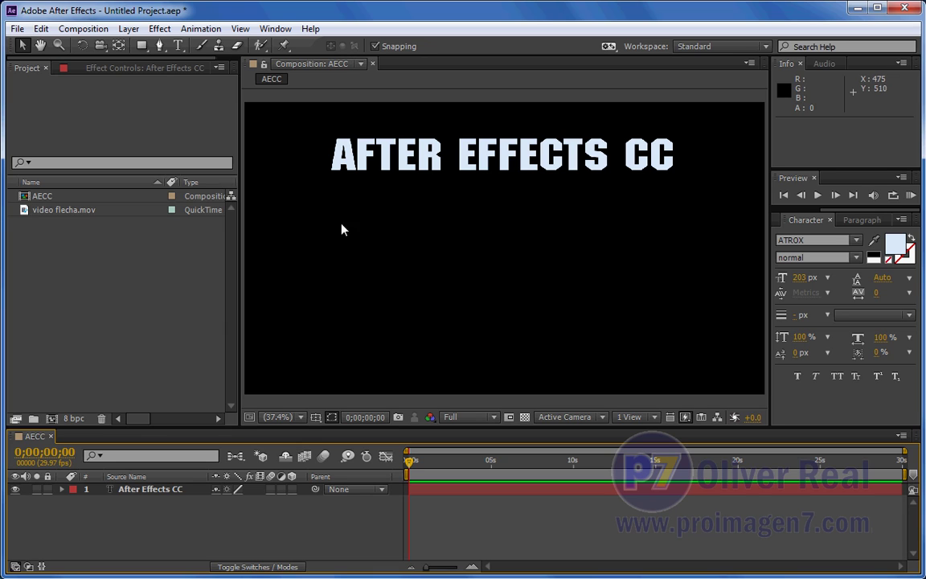
Switch to the Puppet Pin tool, then reveal the Roto Brush and Refine Edge tool flyout.
{"action": "left_click", "coordinate": [262, 47]}
{"action": "left_click", "coordinate": [261, 46]}
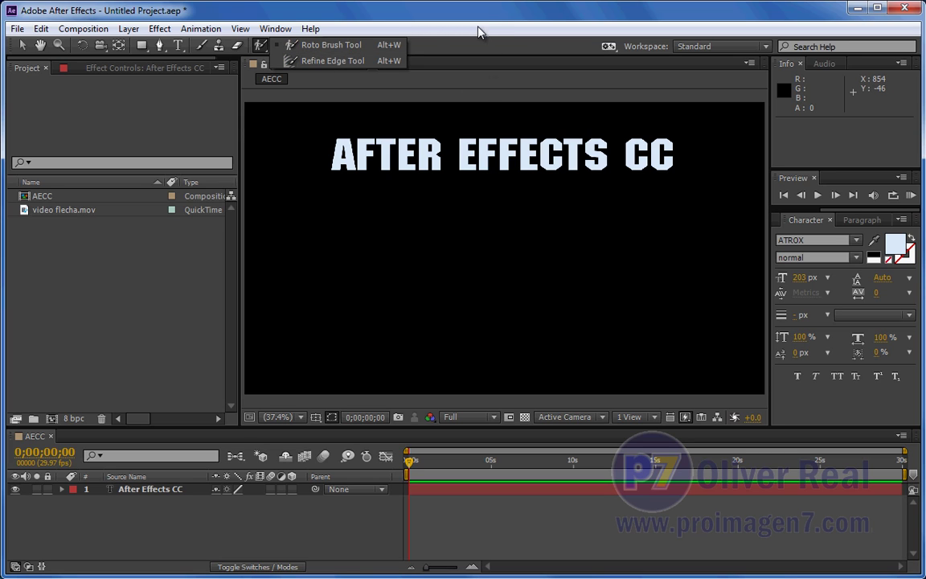
Close the Roto Brush tool flyout by clicking in the empty Project panel.
{"action": "left_click", "coordinate": [110, 298]}
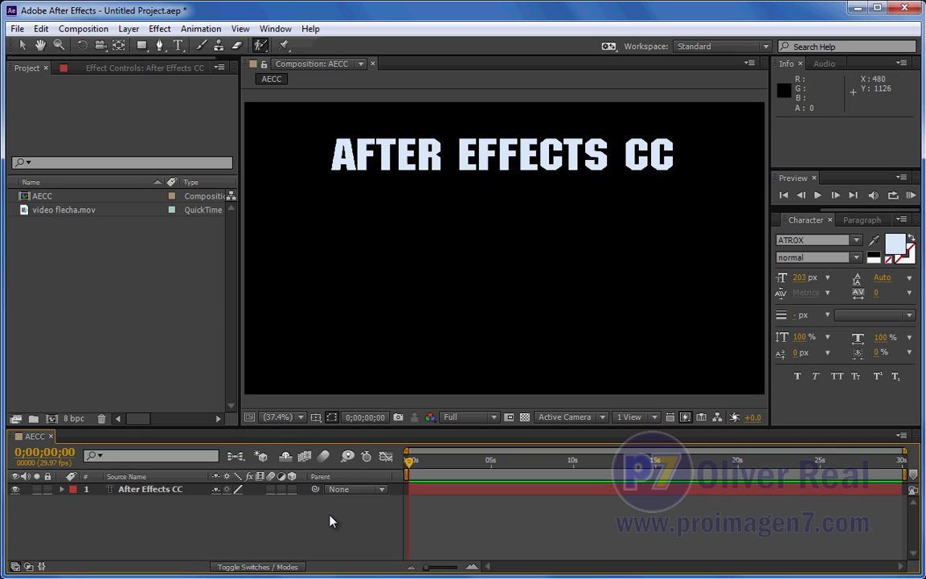
With the Selection tool, drag the After Effects CC title until it's horizontally centred in the upper middle.
{"action": "left_click", "coordinate": [164, 491]}
{"action": "left_click", "coordinate": [501, 165]}
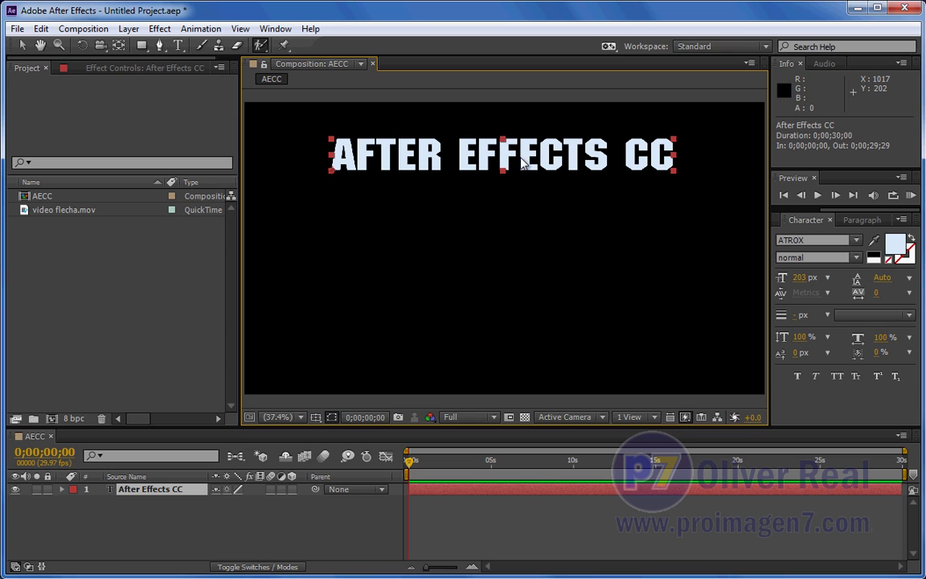
{"action": "left_click", "coordinate": [22, 48]}
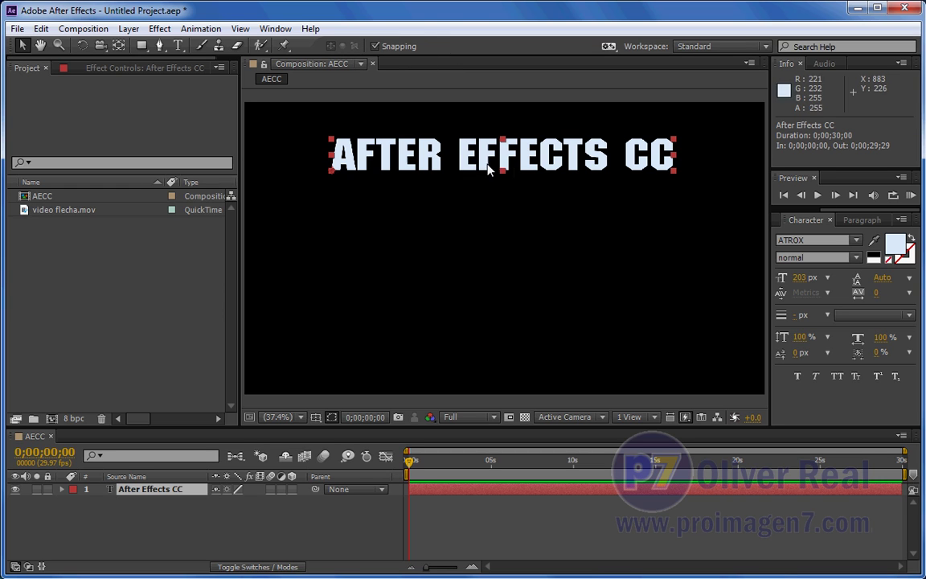
{"action": "mouse_move", "coordinate": [505, 152]}
{"action": "left_mouse_down"}
{"action": "mouse_move", "coordinate": [499, 231]}
{"action": "mouse_move", "coordinate": [396, 250]}
{"action": "mouse_move", "coordinate": [488, 231]}
{"action": "left_mouse_up"}
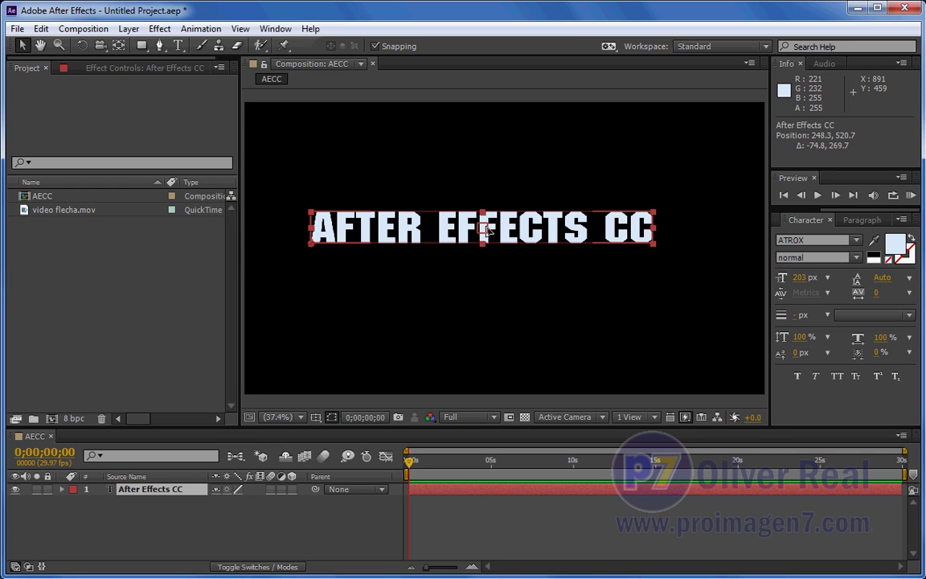
{"action": "left_click_drag", "start_coordinate": [488, 230], "coordinate": [477, 233]}
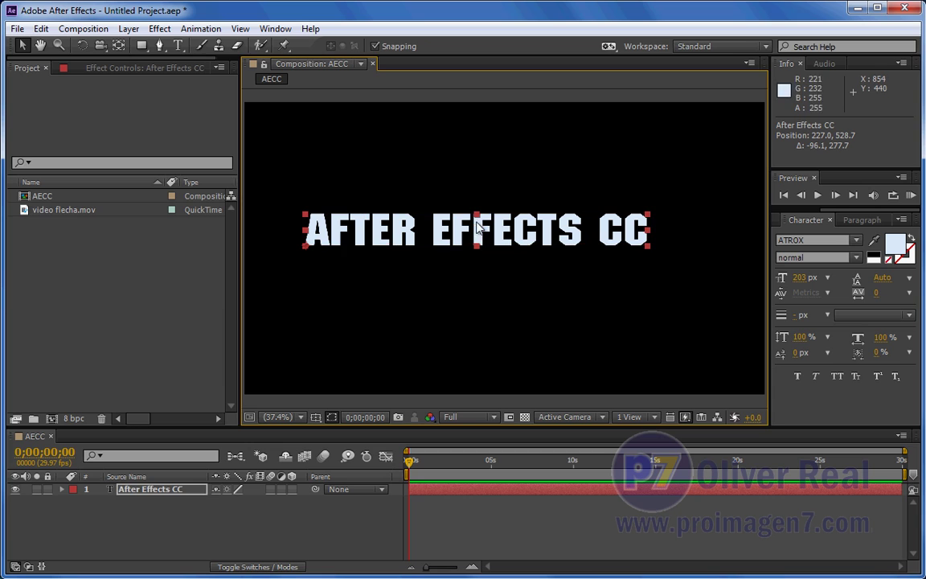
{"action": "left_click_drag", "start_coordinate": [386, 231], "coordinate": [396, 231]}
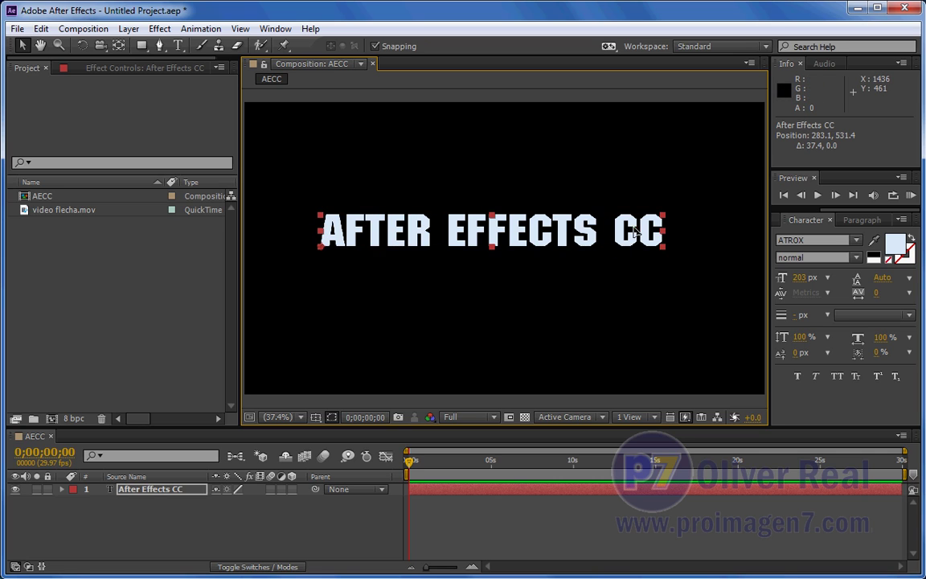
{"action": "left_click_drag", "start_coordinate": [634, 231], "coordinate": [644, 231]}
{"action": "mouse_move", "coordinate": [513, 224]}
{"action": "left_mouse_down"}
{"action": "mouse_move", "coordinate": [505, 233]}
{"action": "mouse_move", "coordinate": [511, 205]}
{"action": "mouse_move", "coordinate": [488, 229]}
{"action": "mouse_move", "coordinate": [525, 97]}
{"action": "mouse_move", "coordinate": [488, 406]}
{"action": "mouse_move", "coordinate": [644, 287]}
{"action": "mouse_move", "coordinate": [470, 181]}
{"action": "left_mouse_up"}
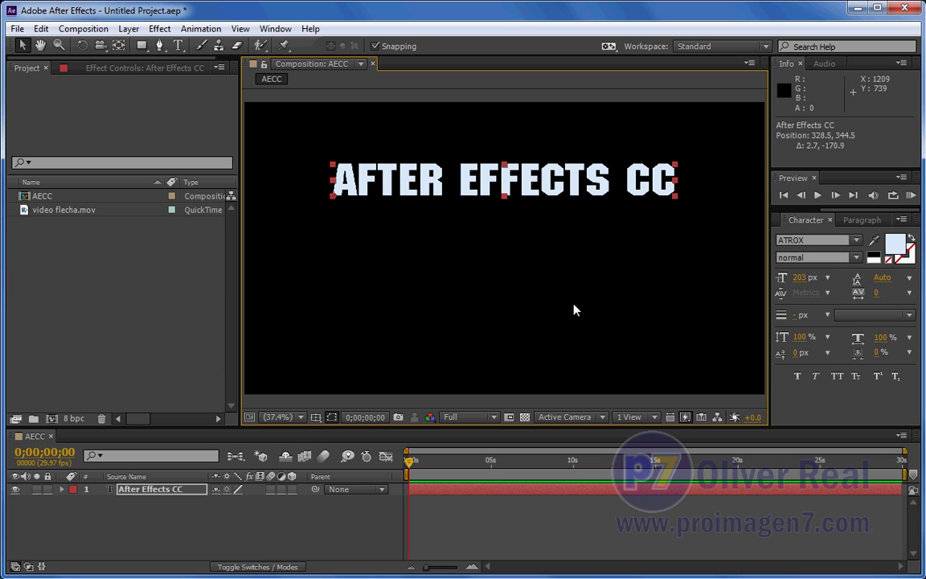
Move the title down-left, then stretch it to about 134% by 645% scale.
{"action": "left_click_drag", "start_coordinate": [511, 187], "coordinate": [432, 268]}
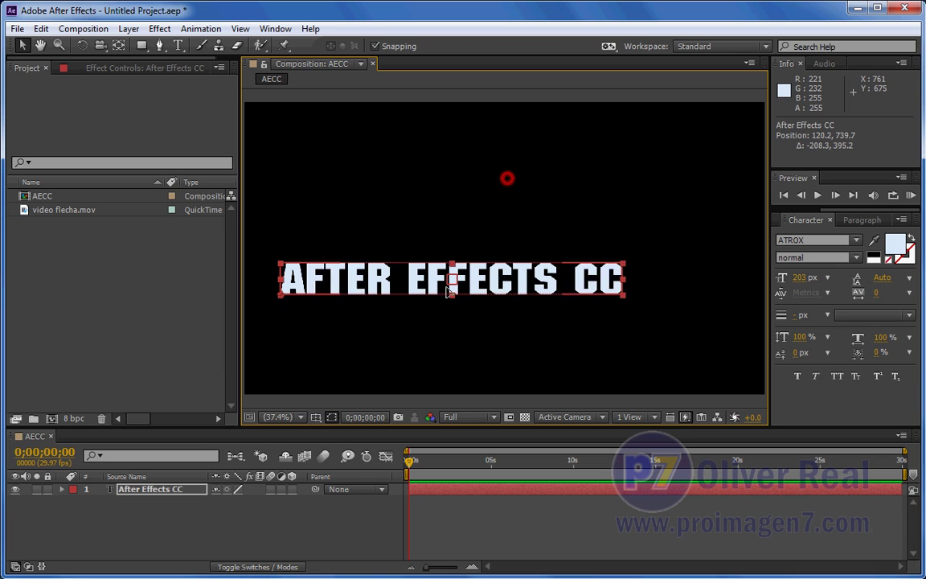
{"action": "mouse_move", "coordinate": [599, 292]}
{"action": "left_mouse_down"}
{"action": "mouse_move", "coordinate": [650, 187]}
{"action": "mouse_move", "coordinate": [715, 122]}
{"action": "left_mouse_up"}
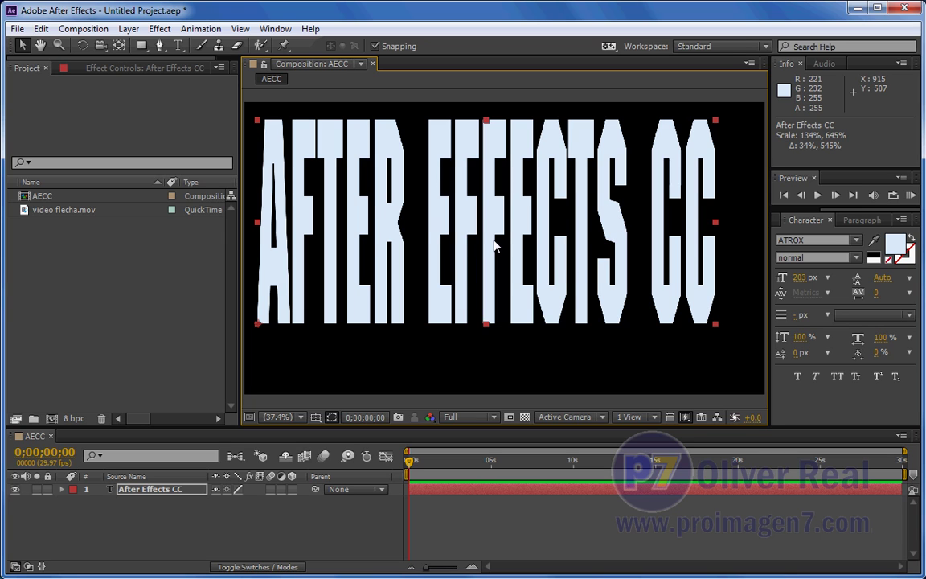
Rescale the title to about 133% by 182% and move it up to position 130.7, 405.1.
{"action": "scroll", "coordinate": [494, 245], "scroll_direction": "up", "scroll_amount": 4}
{"action": "scroll", "coordinate": [494, 245], "scroll_direction": "up", "scroll_amount": 1}
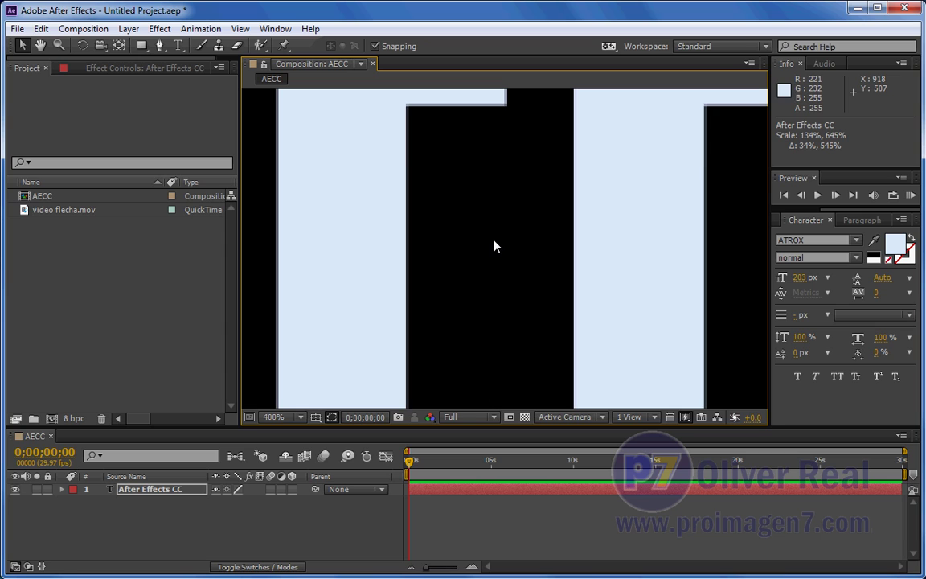
{"action": "left_click_drag", "start_coordinate": [495, 245], "coordinate": [486, 334]}
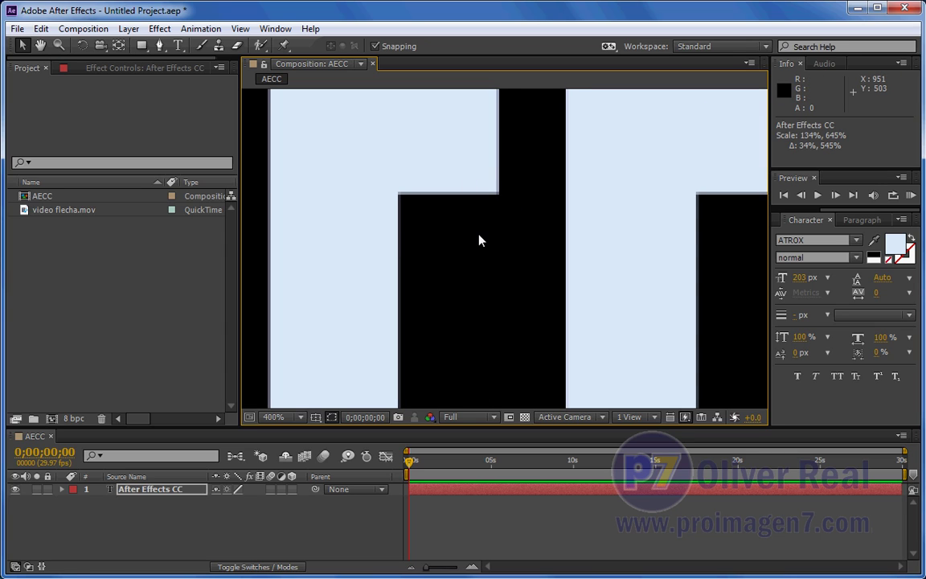
{"action": "scroll", "coordinate": [479, 240], "scroll_direction": "down", "scroll_amount": 1}
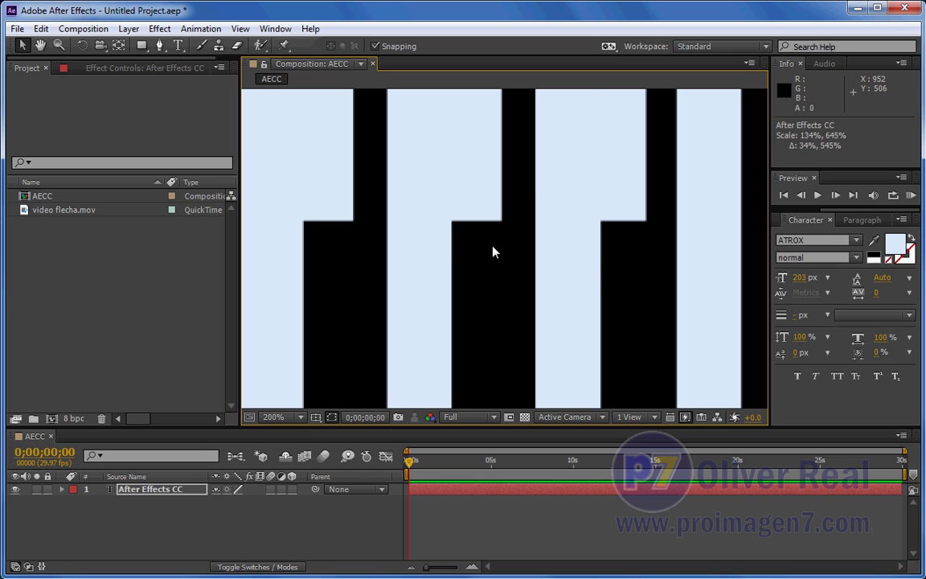
{"action": "scroll", "coordinate": [493, 251], "scroll_direction": "down", "scroll_amount": 1}
{"action": "scroll", "coordinate": [493, 251], "scroll_direction": "down", "scroll_amount": 4}
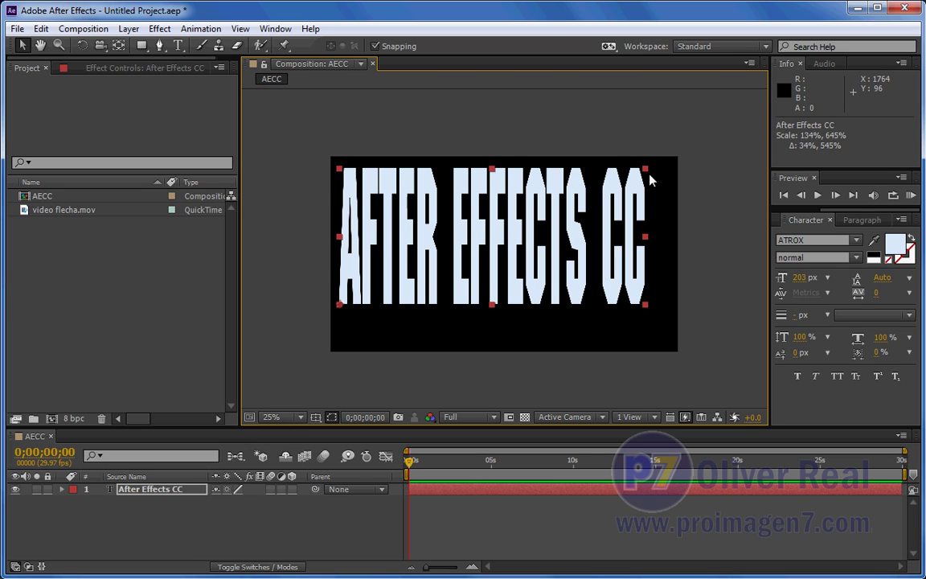
{"action": "left_click_drag", "start_coordinate": [645, 170], "coordinate": [645, 265]}
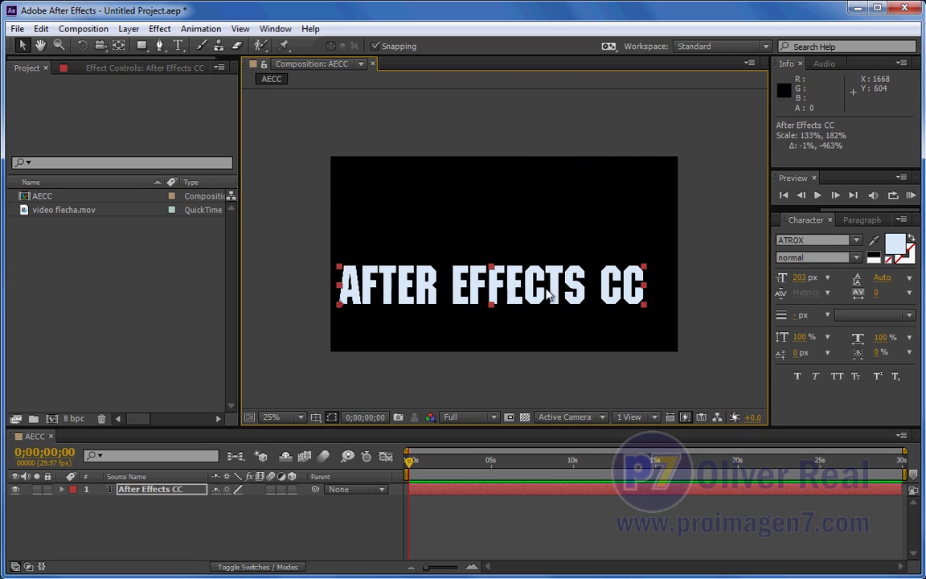
{"action": "left_click_drag", "start_coordinate": [496, 290], "coordinate": [511, 216]}
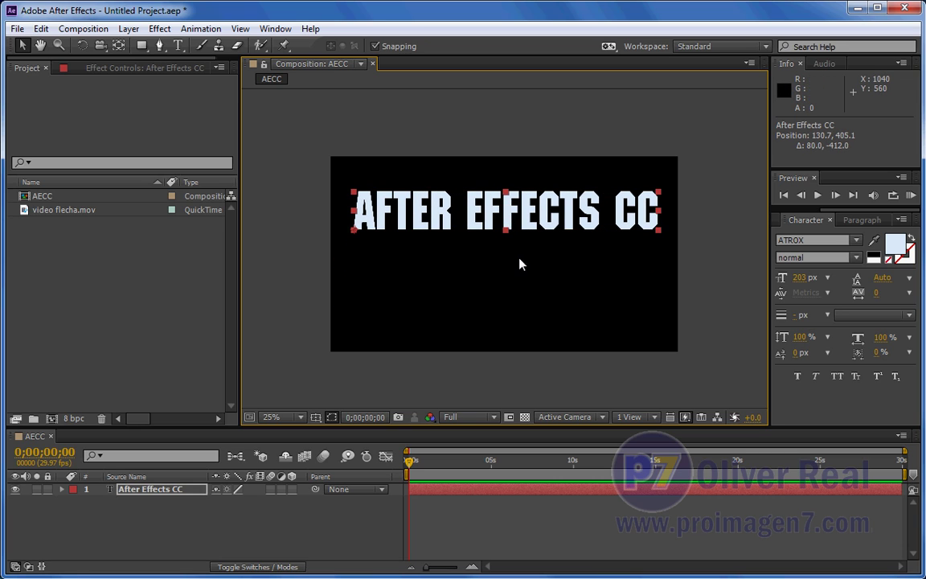